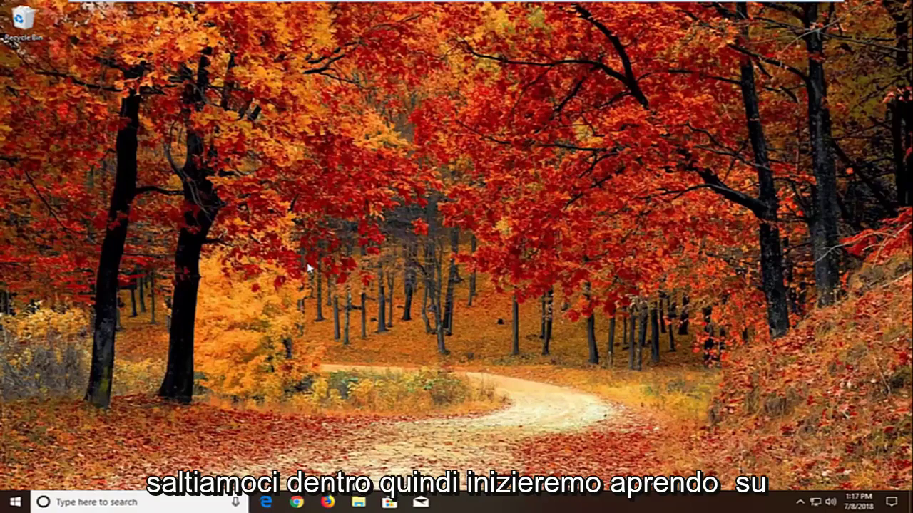
Step: Search Windows for "services" and open the Services desktop app
{"action": "left_click", "coordinate": [11, 502]}
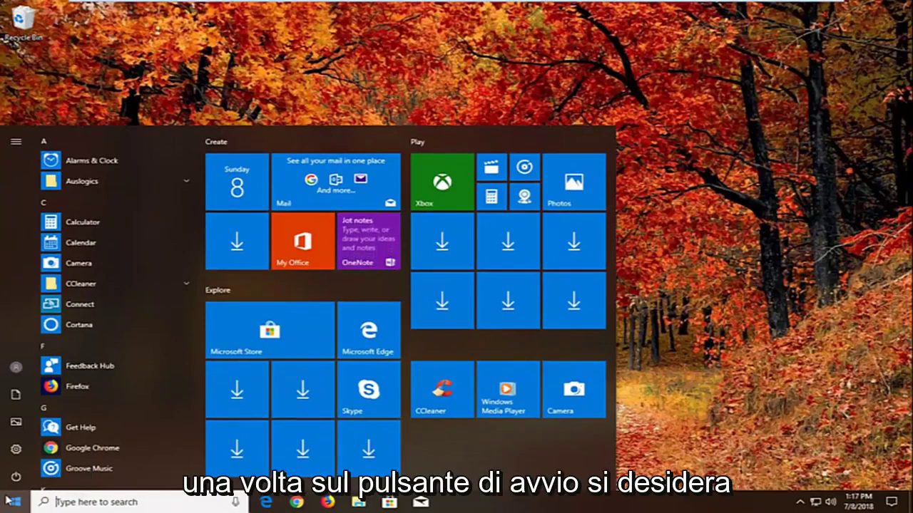
{"action": "type", "text": "services"}
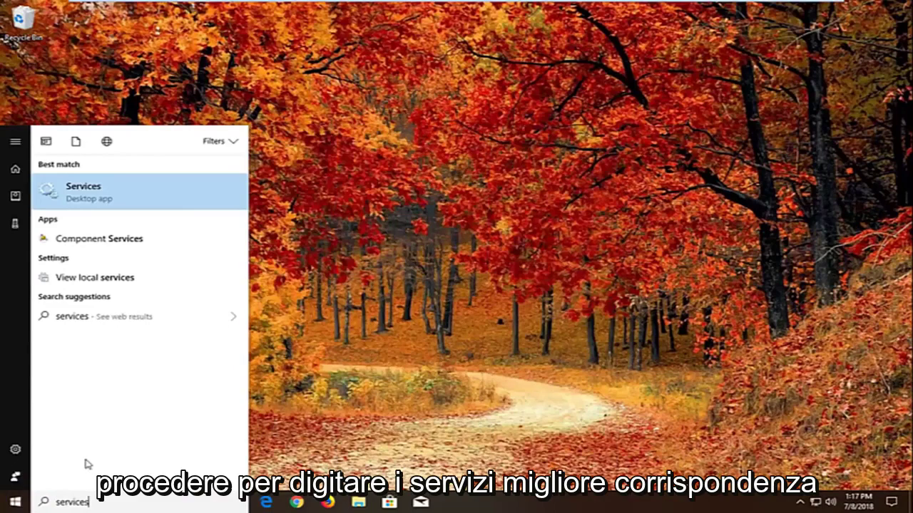
{"action": "left_click", "coordinate": [87, 199]}
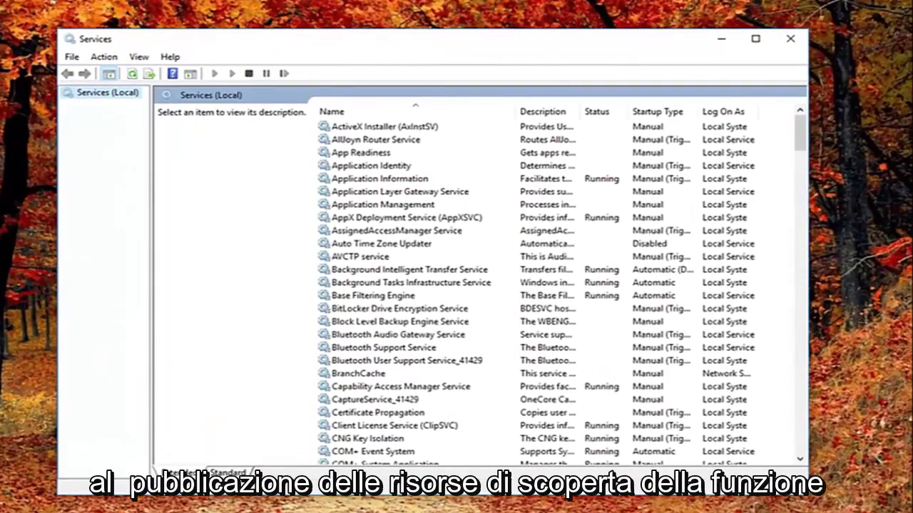
Step: Open the properties of the Function Discovery Resource Publication service
{"action": "left_click", "coordinate": [414, 295]}
{"action": "scroll", "coordinate": [407, 320], "scroll_direction": "down", "scroll_amount": 10}
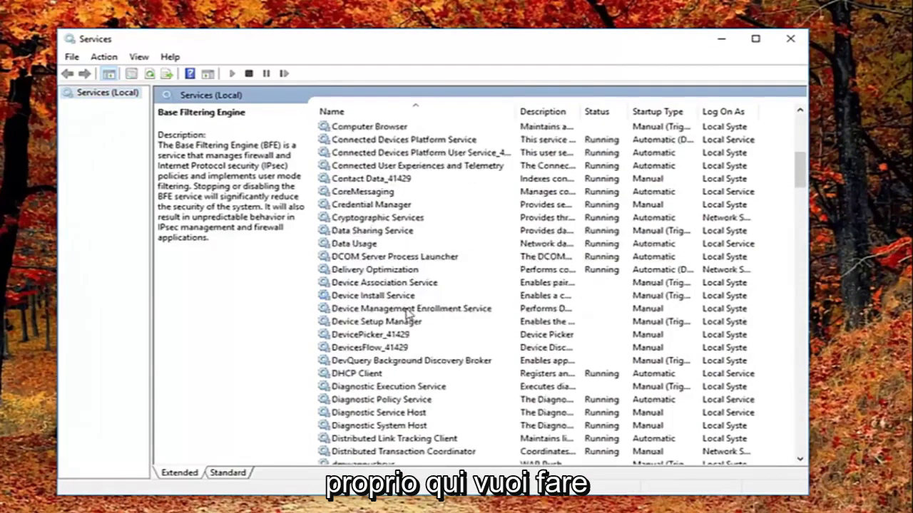
{"action": "scroll", "coordinate": [378, 345], "scroll_direction": "down", "scroll_amount": 6}
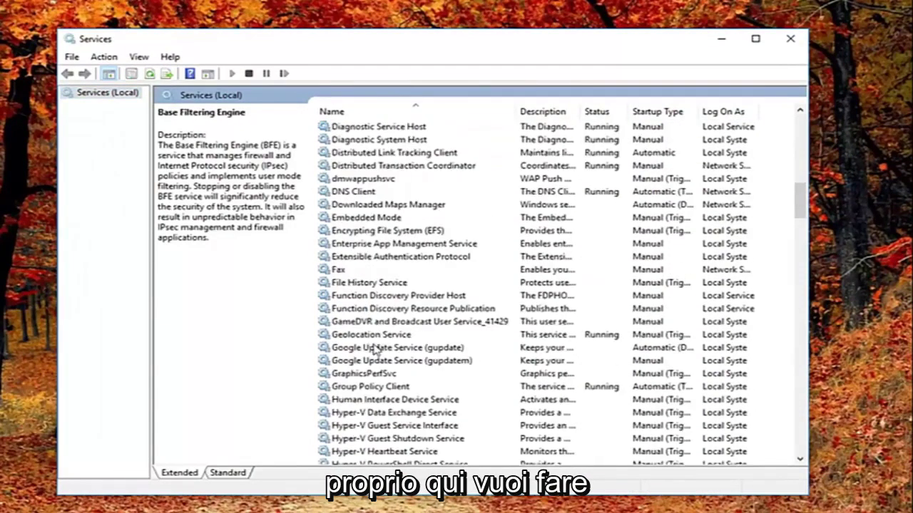
{"action": "left_click", "coordinate": [353, 308]}
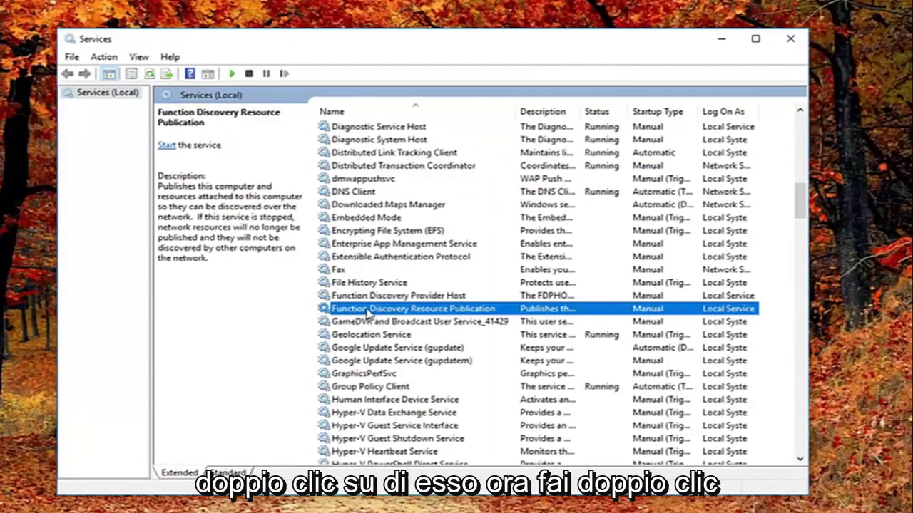
{"action": "double_click", "coordinate": [368, 310]}
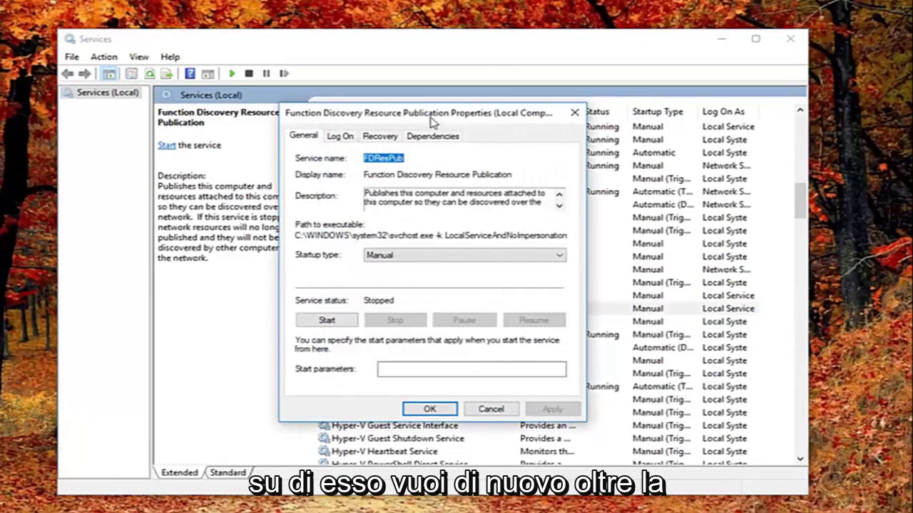
{"action": "left_click_drag", "start_coordinate": [431, 122], "coordinate": [530, 113]}
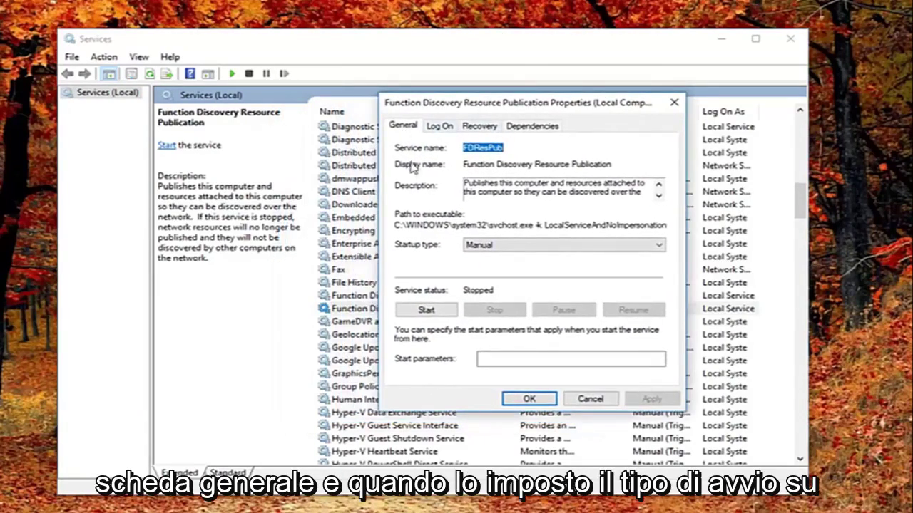
Step: Set the service's startup type to Automatic (Delayed Start), apply and save the change, and close Services
{"action": "left_click", "coordinate": [511, 247]}
{"action": "left_click", "coordinate": [499, 258]}
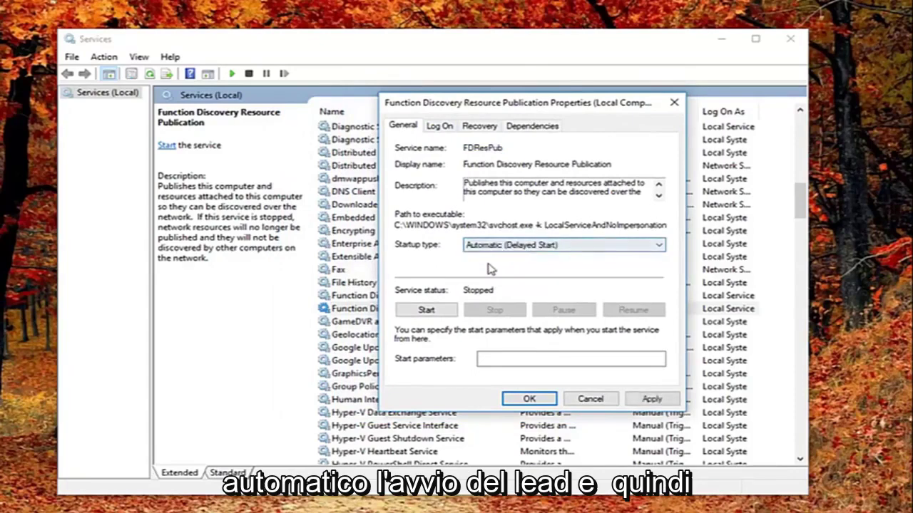
{"action": "left_click", "coordinate": [650, 399]}
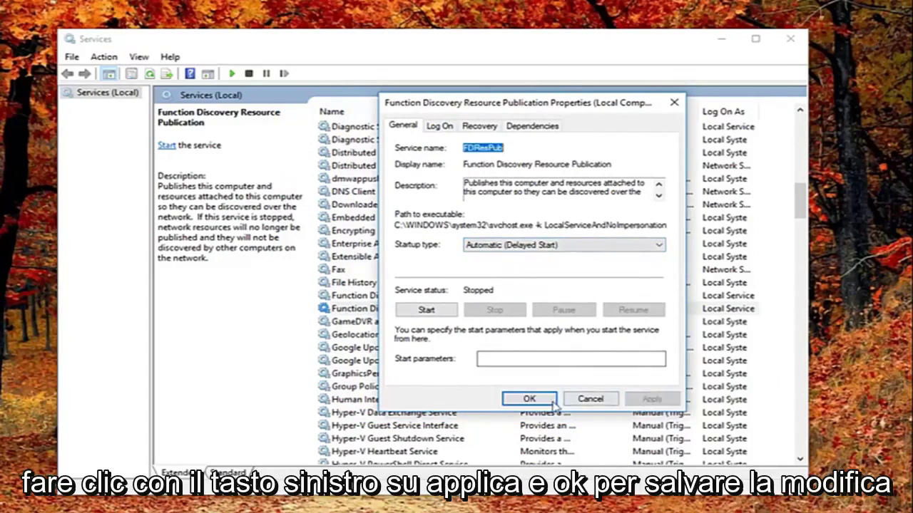
{"action": "left_click", "coordinate": [552, 402]}
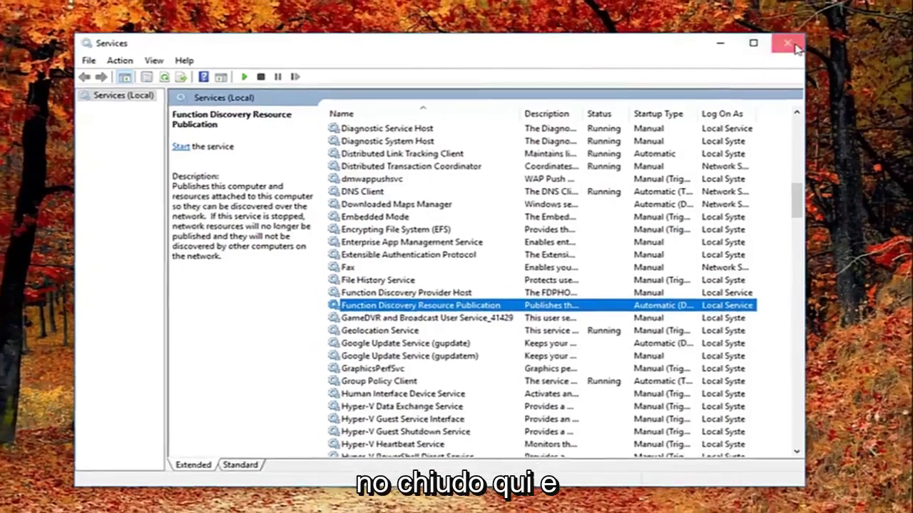
{"action": "left_click", "coordinate": [790, 39]}
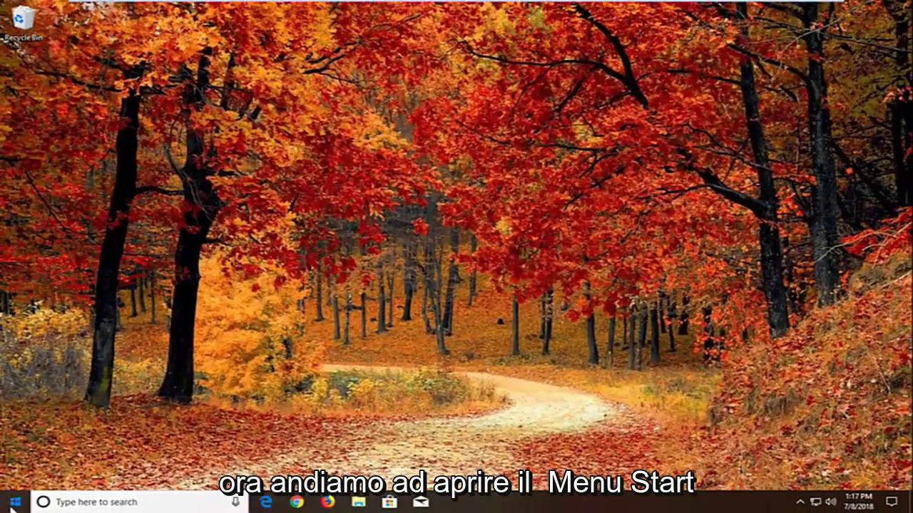
Step: Search Windows for "windows update" and open the Windows Update settings
{"action": "left_click", "coordinate": [14, 504]}
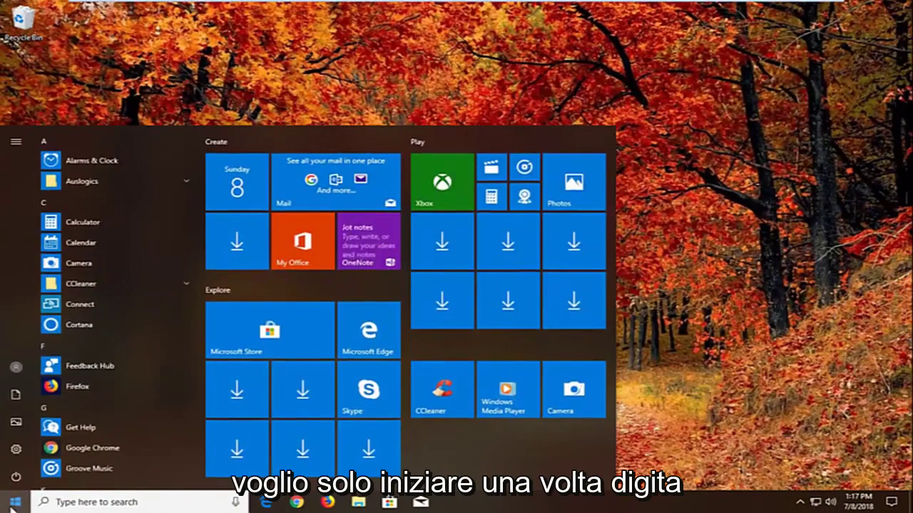
{"action": "type", "text": "windows u"}
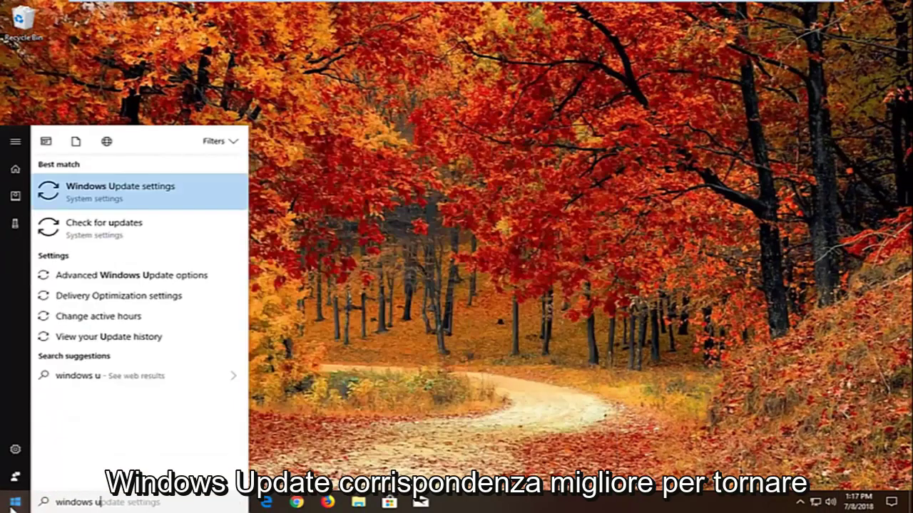
{"action": "type", "text": "pdate"}
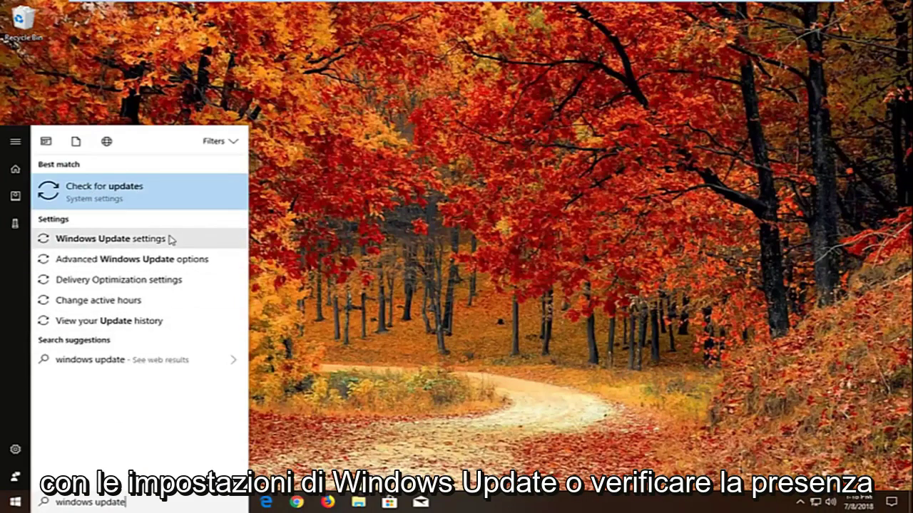
{"action": "left_click", "coordinate": [119, 241]}
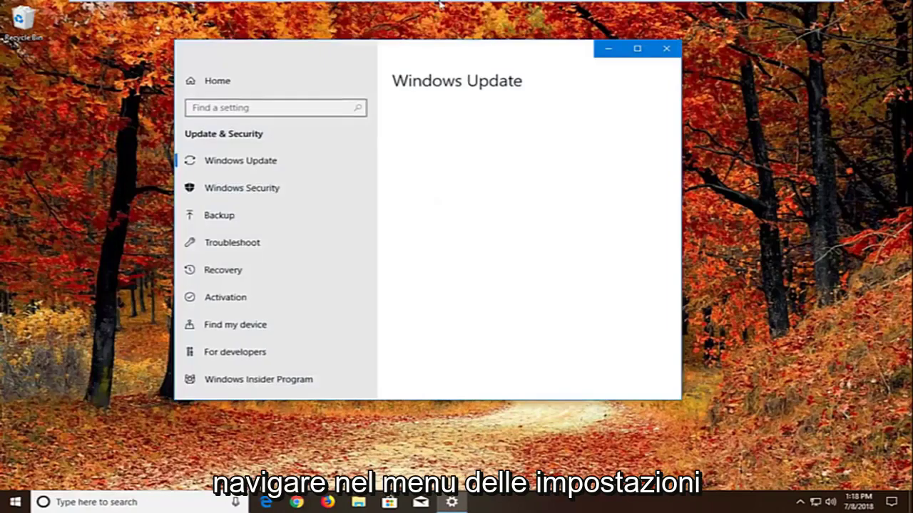
{"action": "left_click_drag", "start_coordinate": [380, 56], "coordinate": [456, 69]}
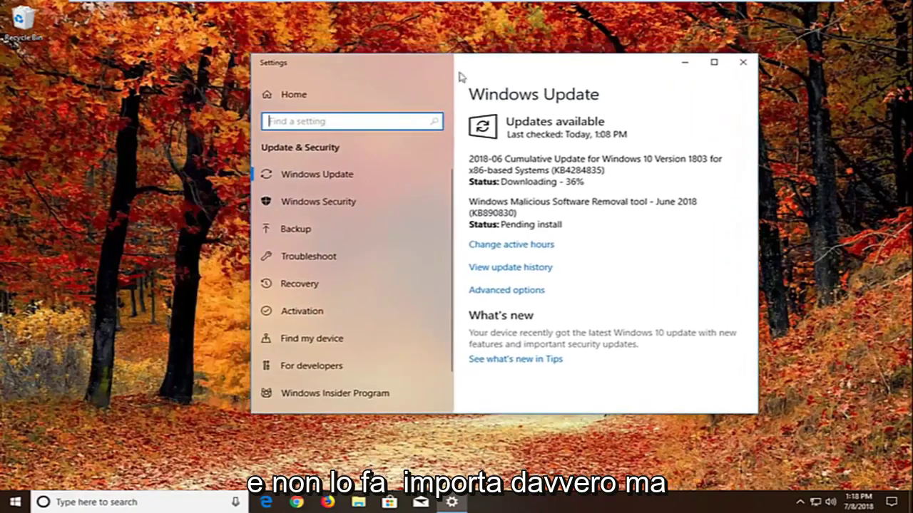
Step: Turn off "Allow downloads from other PCs" under Delivery Optimization in the advanced update options, and close Settings
{"action": "left_click", "coordinate": [509, 291]}
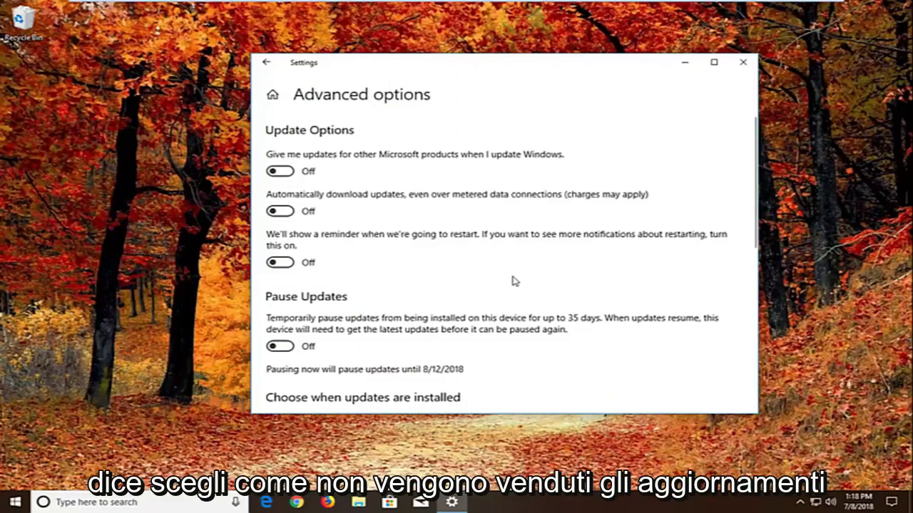
{"action": "scroll", "coordinate": [517, 283], "scroll_direction": "down", "scroll_amount": 5}
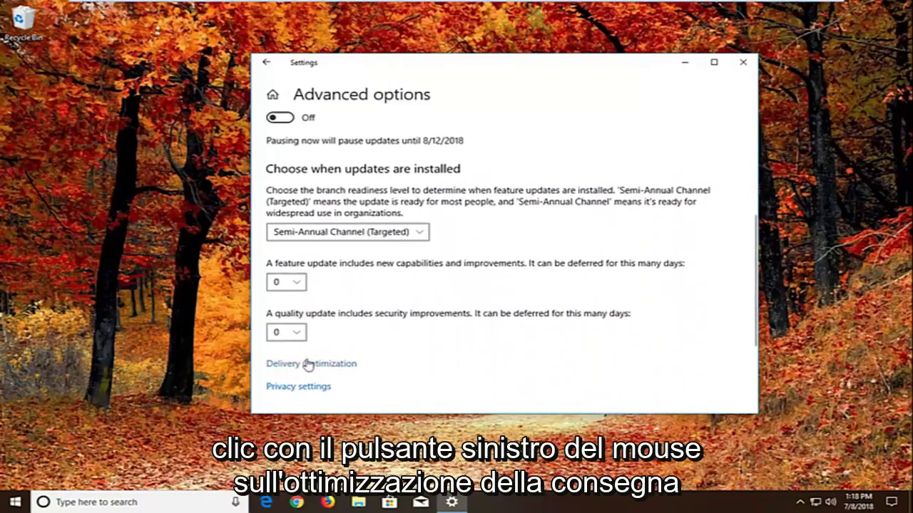
{"action": "left_click", "coordinate": [306, 365]}
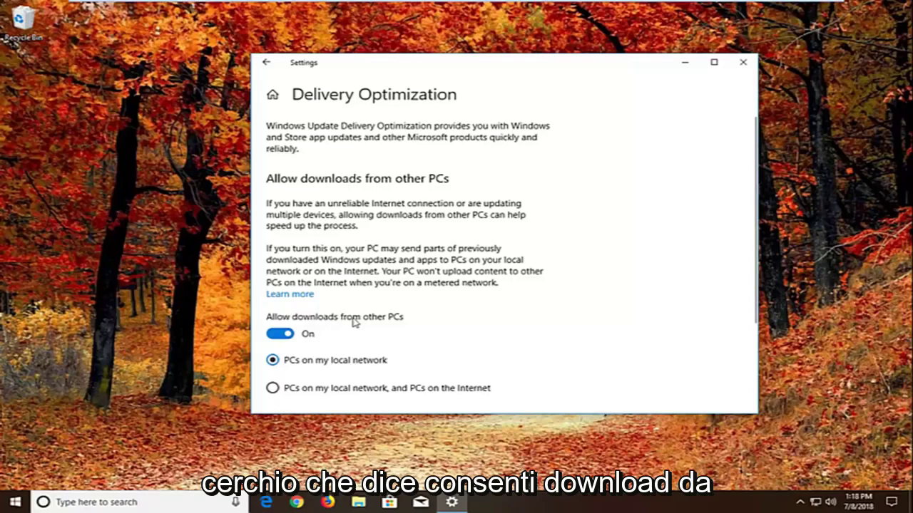
{"action": "left_click", "coordinate": [280, 335]}
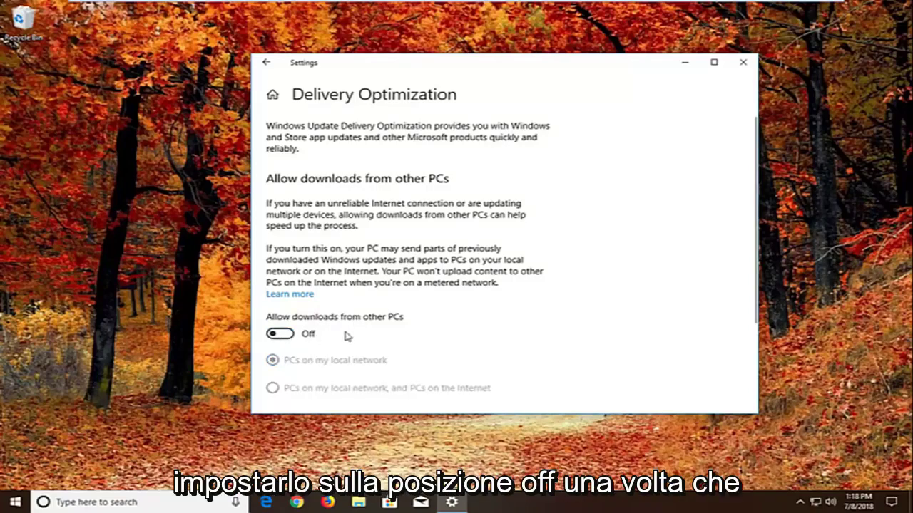
{"action": "left_click", "coordinate": [743, 62]}
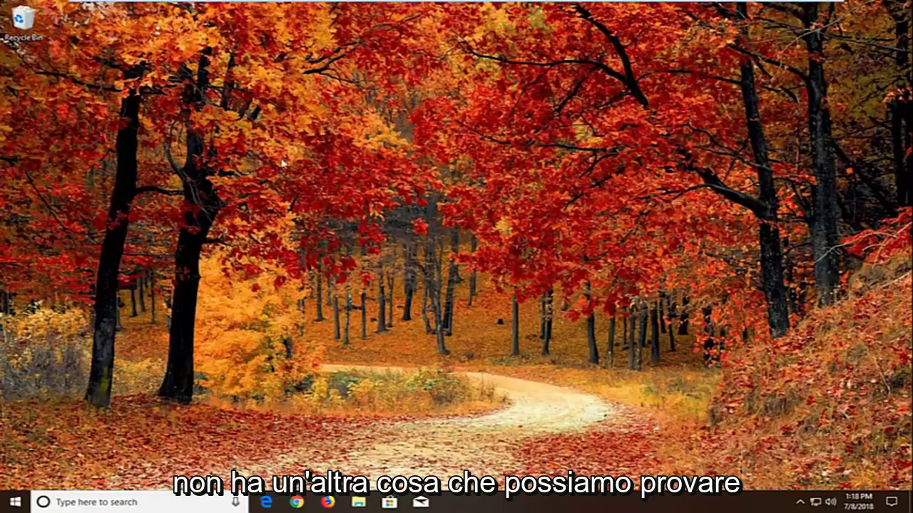
Step: Search Windows for "troubleshoot" and open the Troubleshoot system settings
{"action": "left_click", "coordinate": [15, 502]}
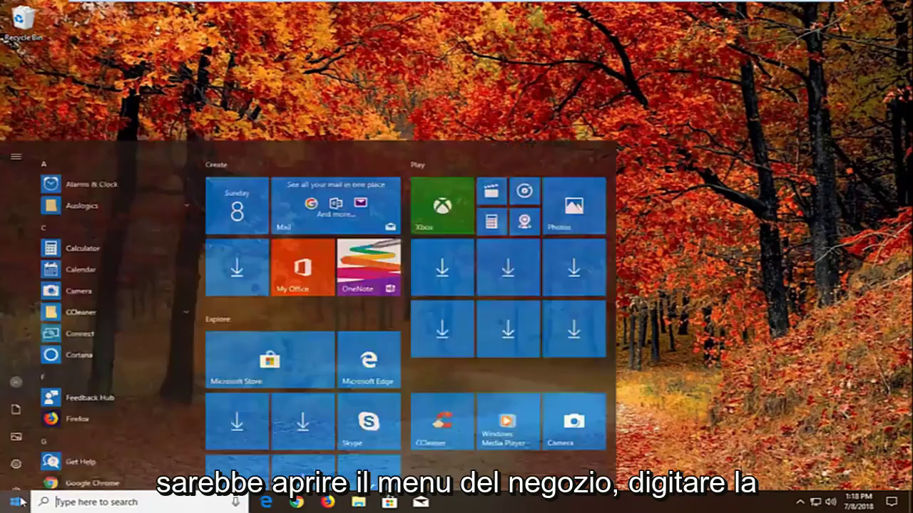
{"action": "type", "text": "te"}
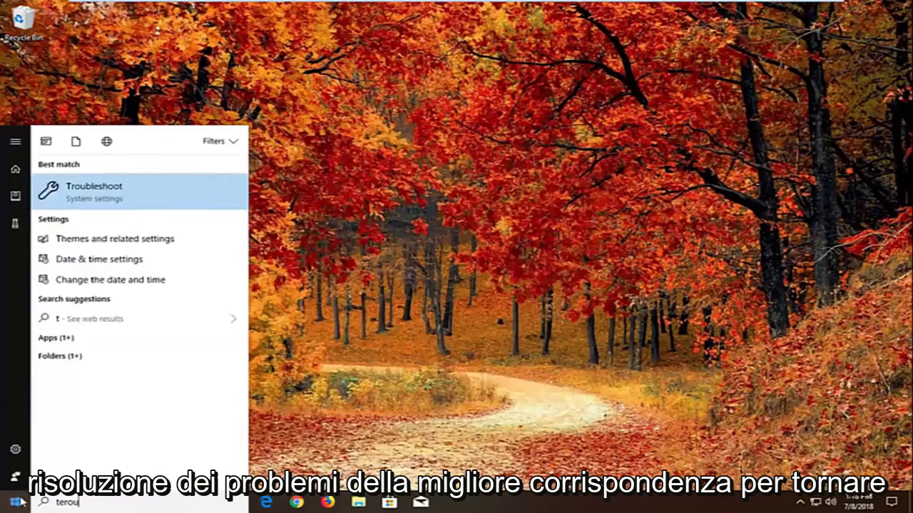
{"action": "type", "text": "roubleshoot"}
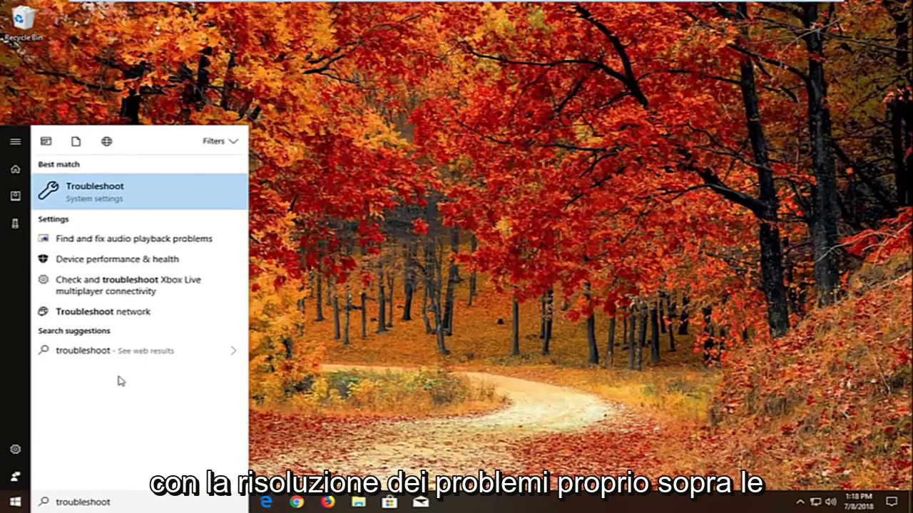
{"action": "left_click", "coordinate": [108, 192]}
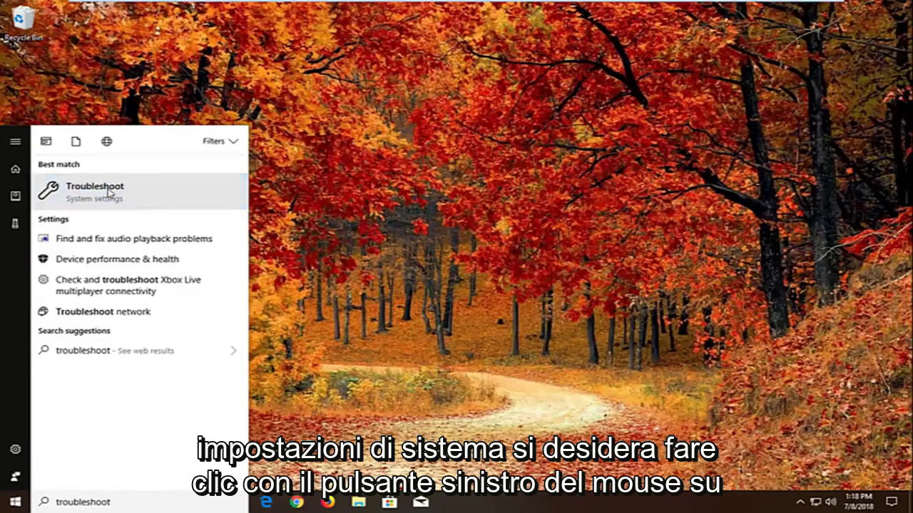
{"action": "left_click_drag", "start_coordinate": [505, 71], "coordinate": [504, 81]}
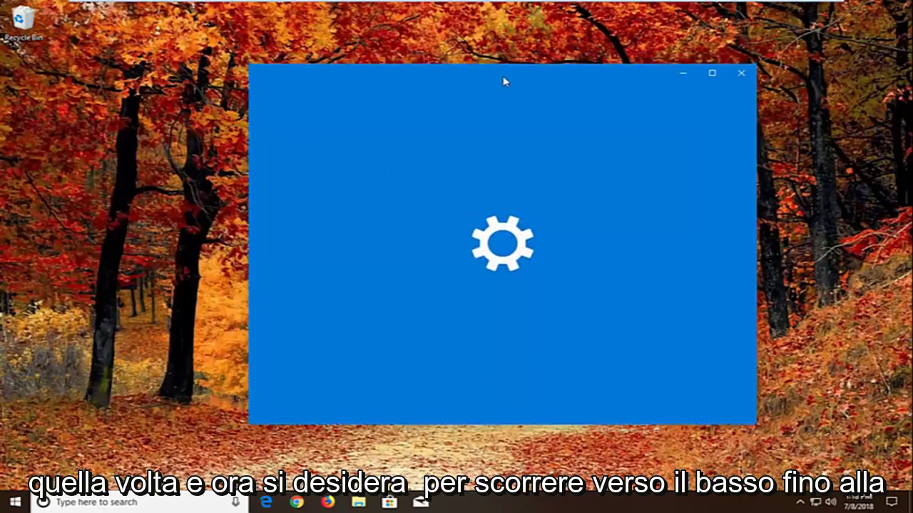
Step: Run the troubleshooter for Windows Store Apps
{"action": "scroll", "coordinate": [627, 243], "scroll_direction": "down", "scroll_amount": 3}
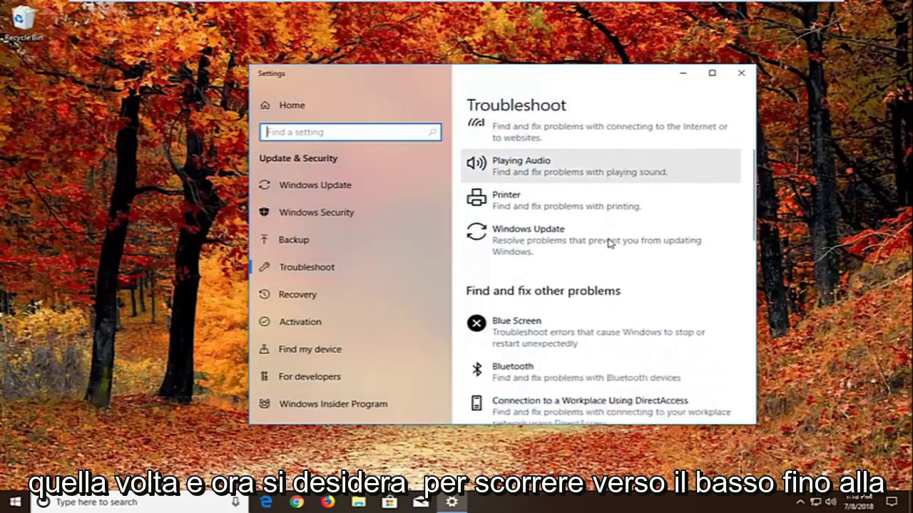
{"action": "scroll", "coordinate": [598, 245], "scroll_direction": "down", "scroll_amount": 9}
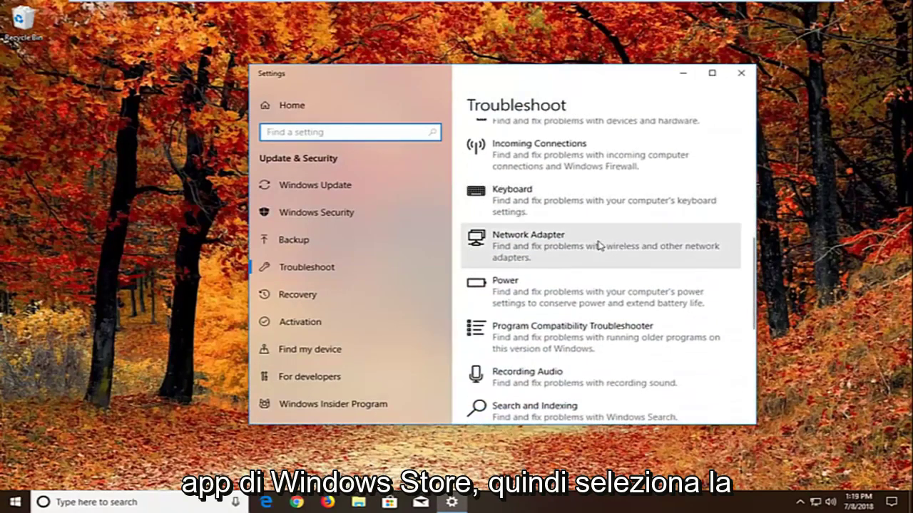
{"action": "scroll", "coordinate": [597, 246], "scroll_direction": "down", "scroll_amount": 5}
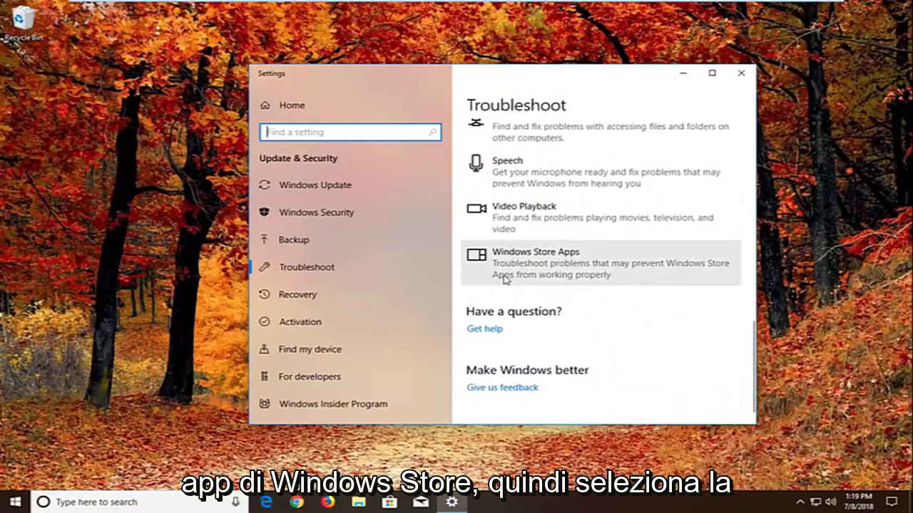
{"action": "left_click", "coordinate": [525, 271]}
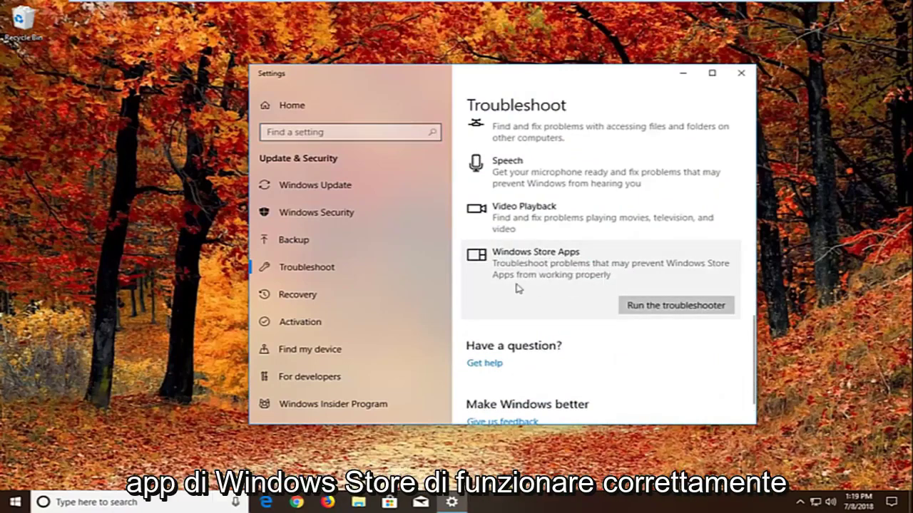
{"action": "left_click", "coordinate": [645, 307]}
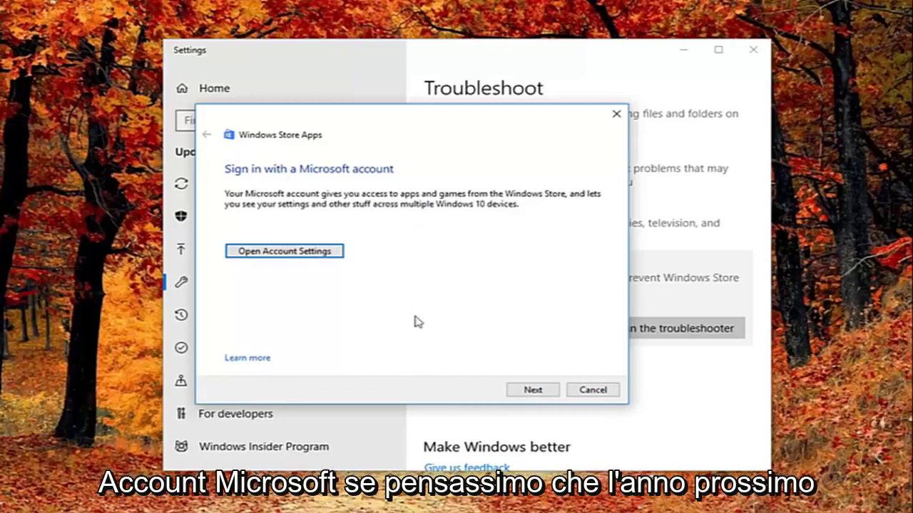
Step: Skip the Microsoft account sign-in and app reset suggestions, finish the troubleshooter, and close it along with Settings
{"action": "left_click", "coordinate": [519, 391]}
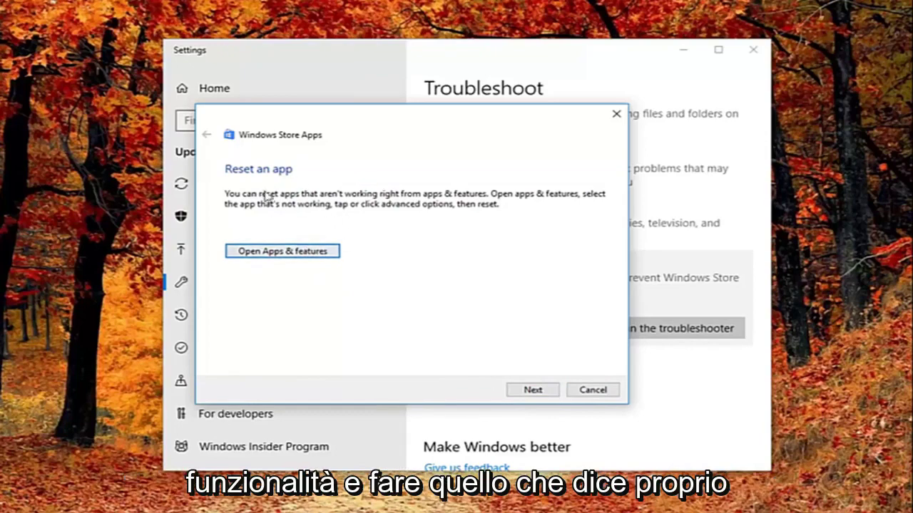
{"action": "left_click", "coordinate": [528, 389]}
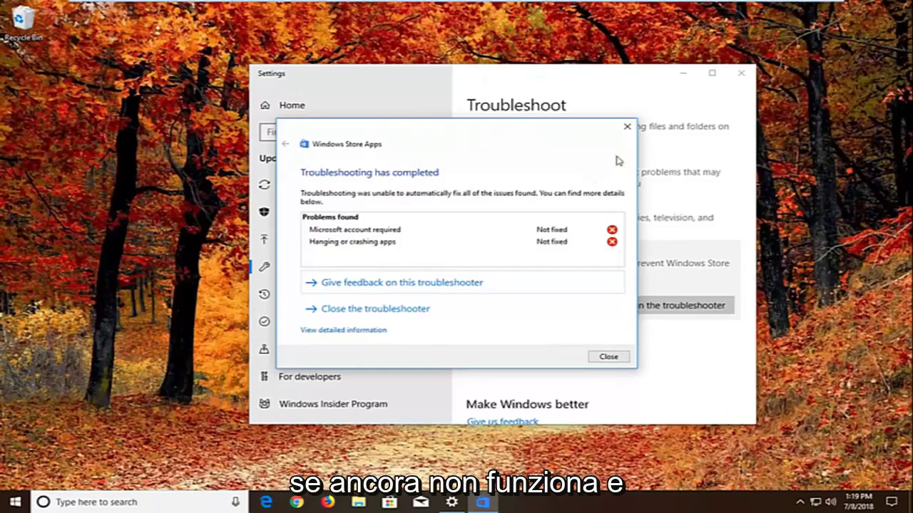
{"action": "left_click", "coordinate": [619, 360]}
{"action": "left_click", "coordinate": [741, 73]}
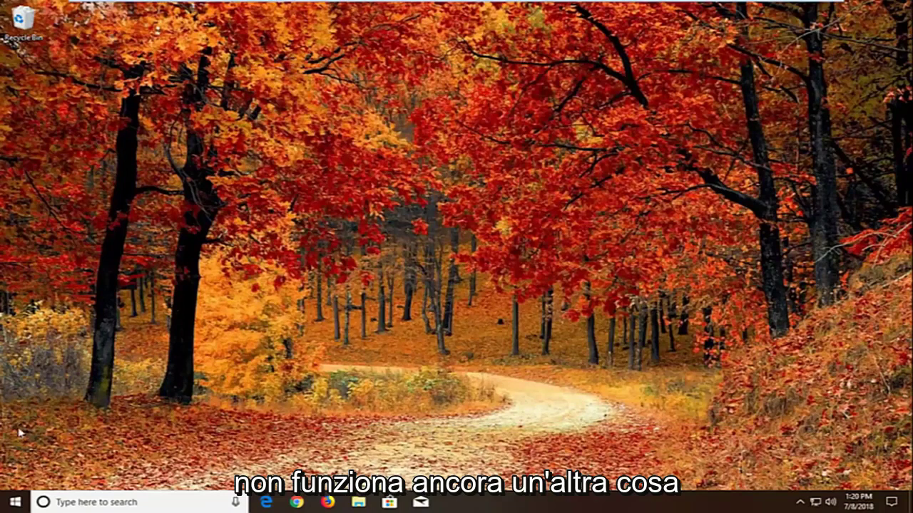
Step: Search Windows for "component services" and open the Component Services desktop app
{"action": "left_click", "coordinate": [11, 503]}
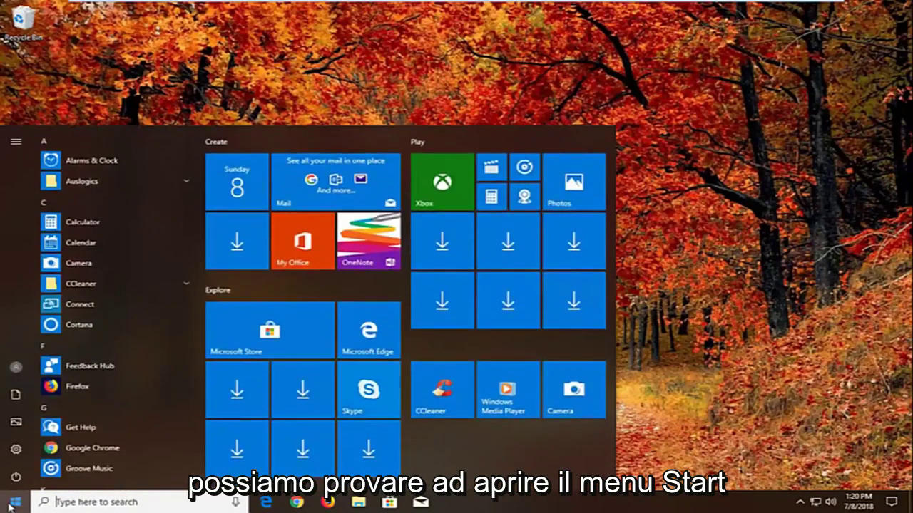
{"action": "type", "text": "c"}
{"action": "key", "text": "BackSpace"}
{"action": "type", "text": "co"}
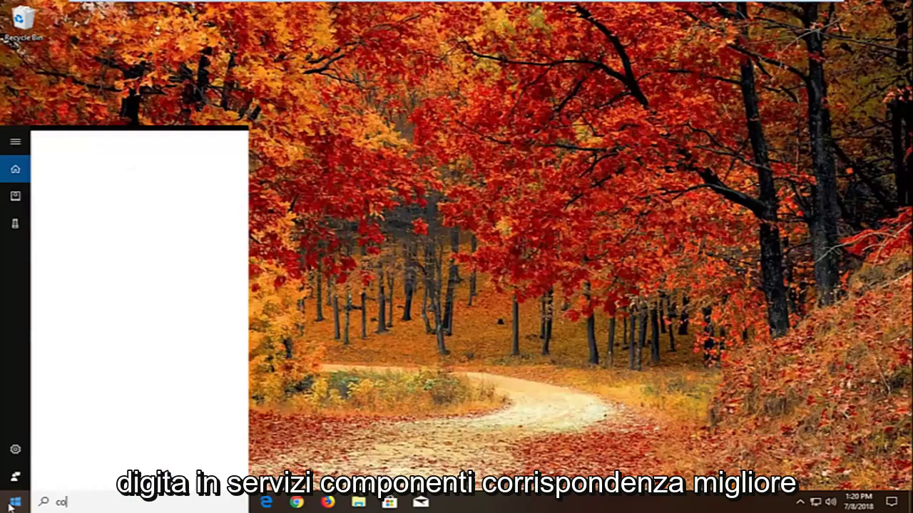
{"action": "type", "text": "mponent services"}
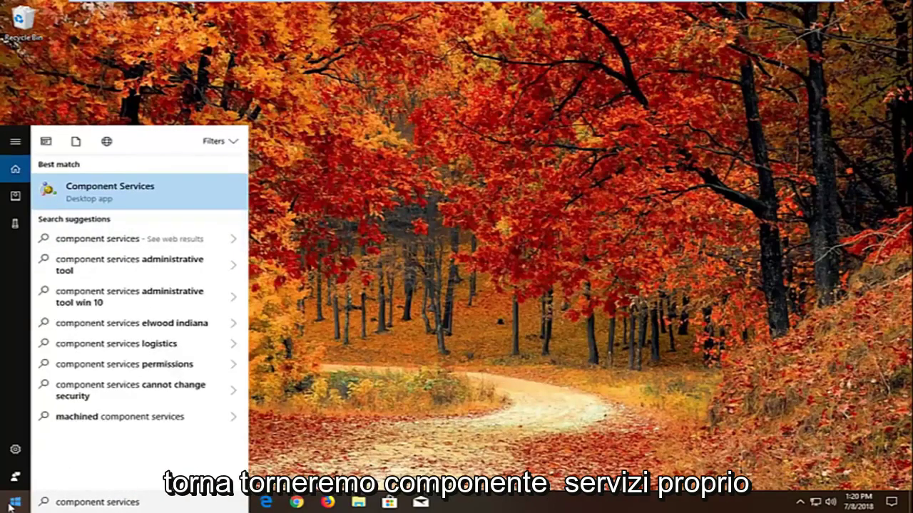
{"action": "left_click", "coordinate": [84, 193]}
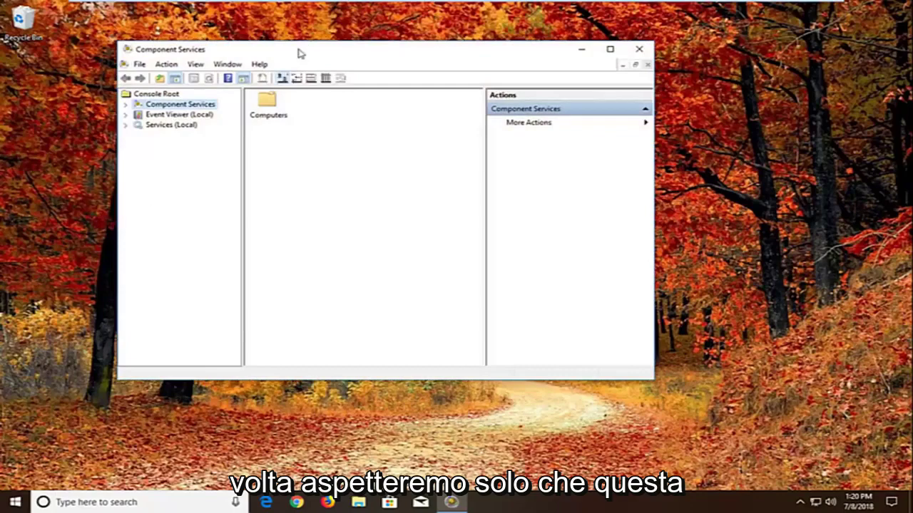
{"action": "left_click_drag", "start_coordinate": [300, 52], "coordinate": [388, 78]}
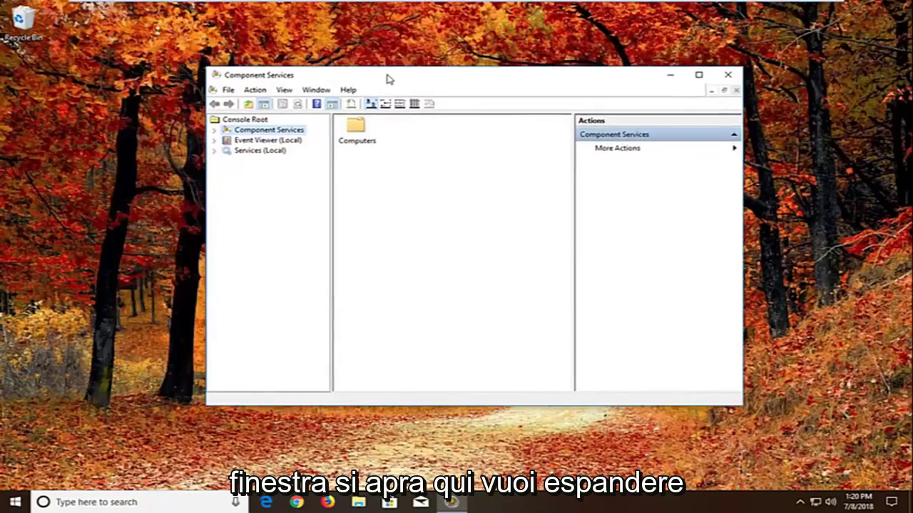
Step: Open the properties of My Computer in the Computers folder under Component Services
{"action": "double_click", "coordinate": [258, 134]}
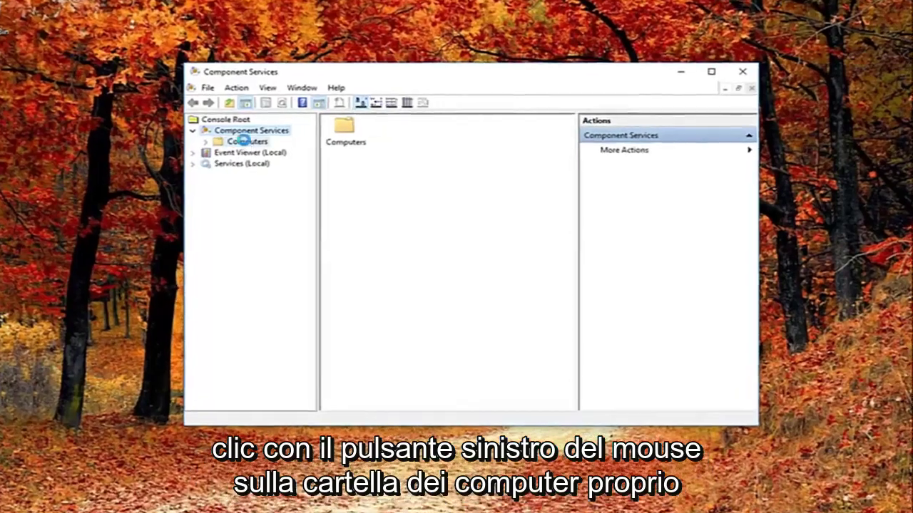
{"action": "left_click", "coordinate": [264, 140]}
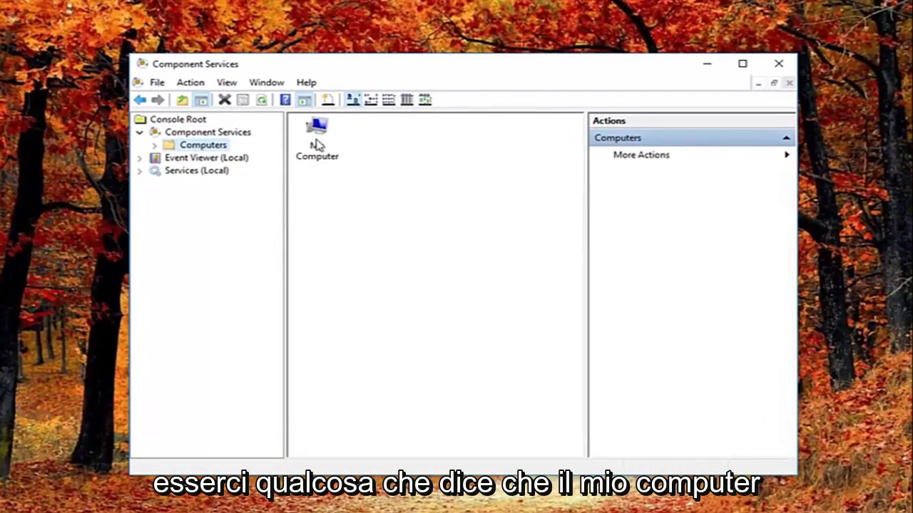
{"action": "right_click", "coordinate": [317, 145]}
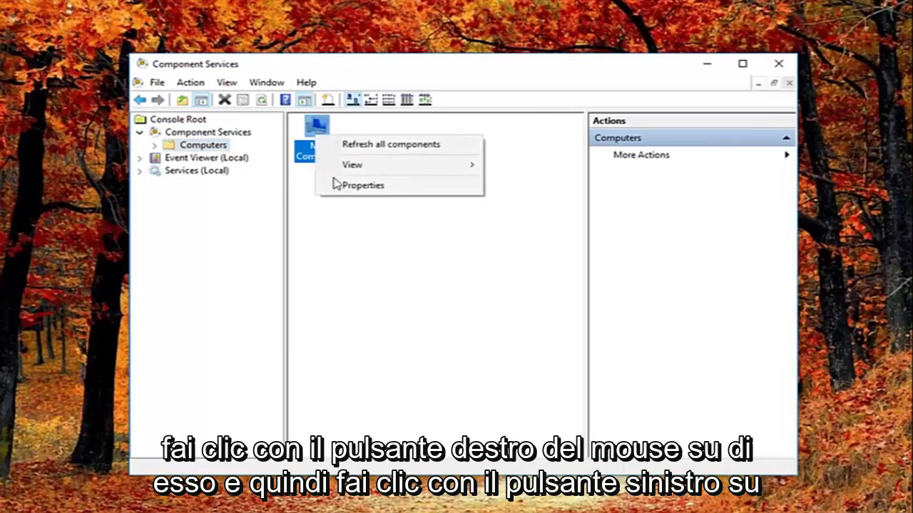
{"action": "left_click", "coordinate": [345, 187]}
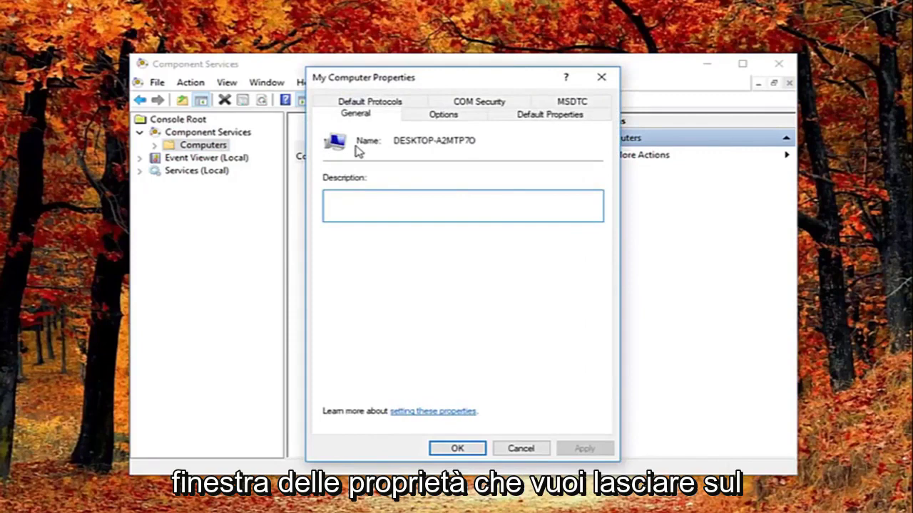
Step: Disable "Enable Distributed COM on this computer" in the default properties, apply the machine-wide DCOM change, and close the properties dialog
{"action": "left_click", "coordinate": [540, 121]}
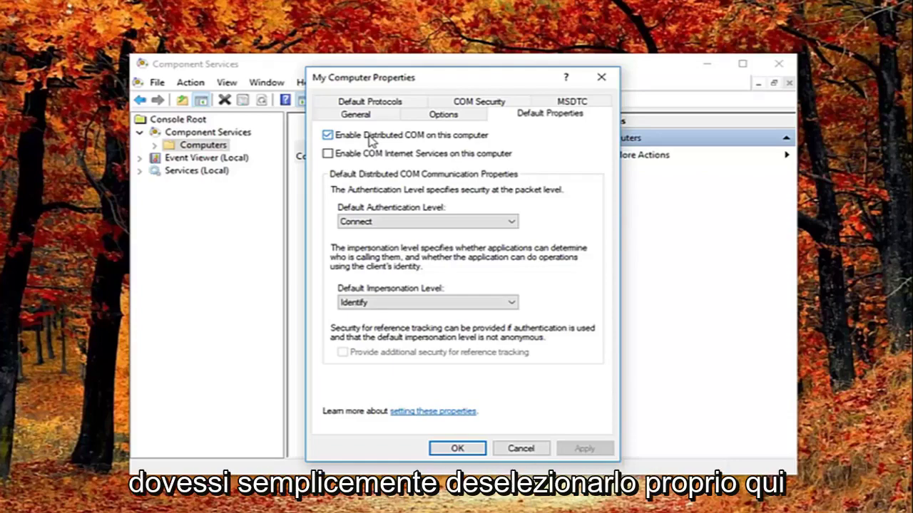
{"action": "left_click", "coordinate": [358, 139]}
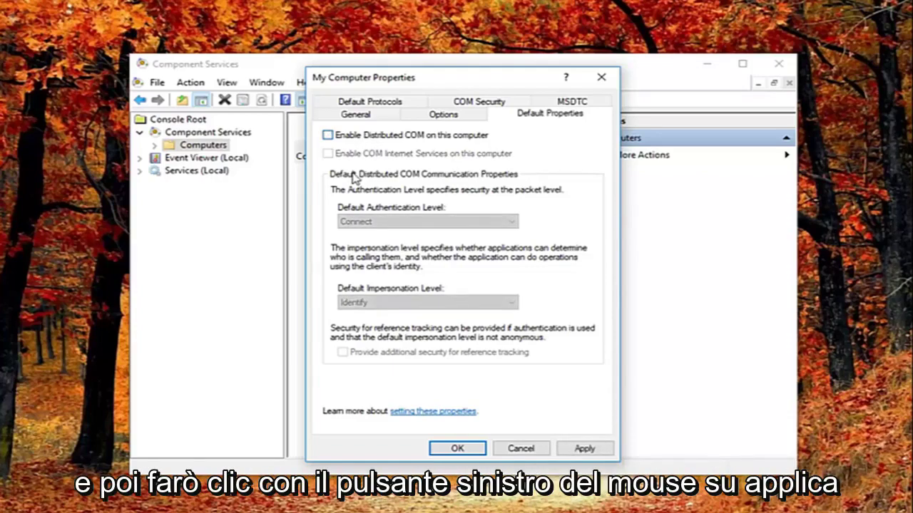
{"action": "left_click", "coordinate": [584, 449]}
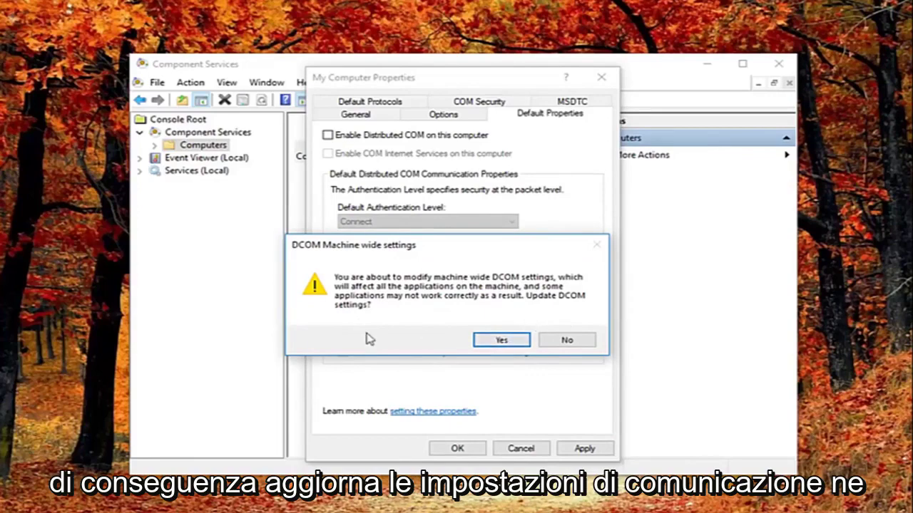
{"action": "left_click", "coordinate": [496, 345]}
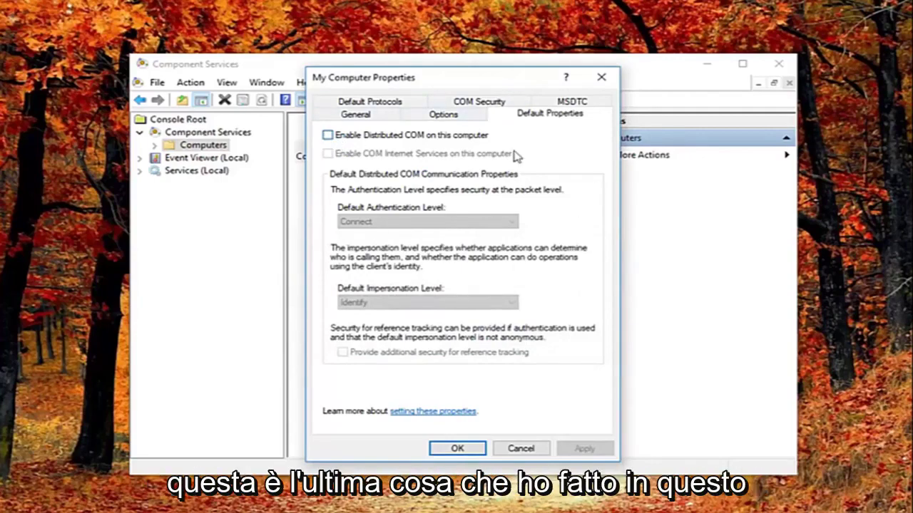
{"action": "left_click", "coordinate": [600, 83]}
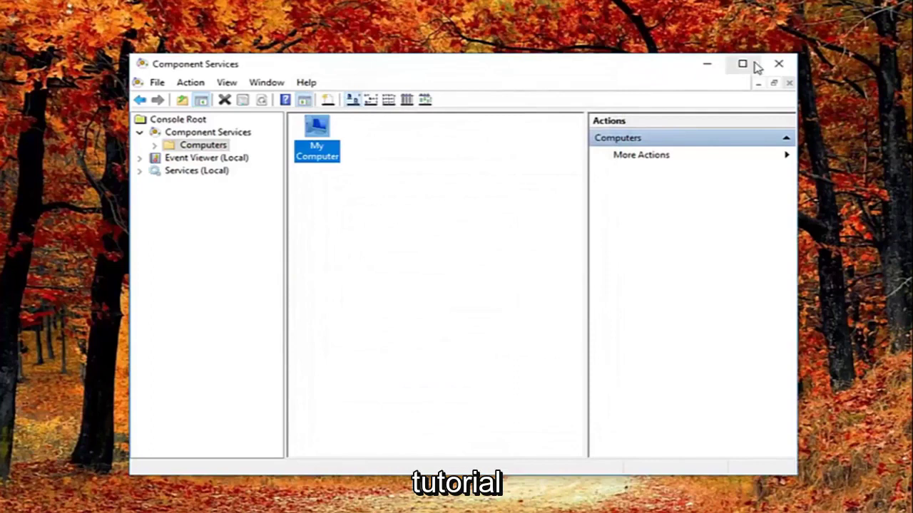